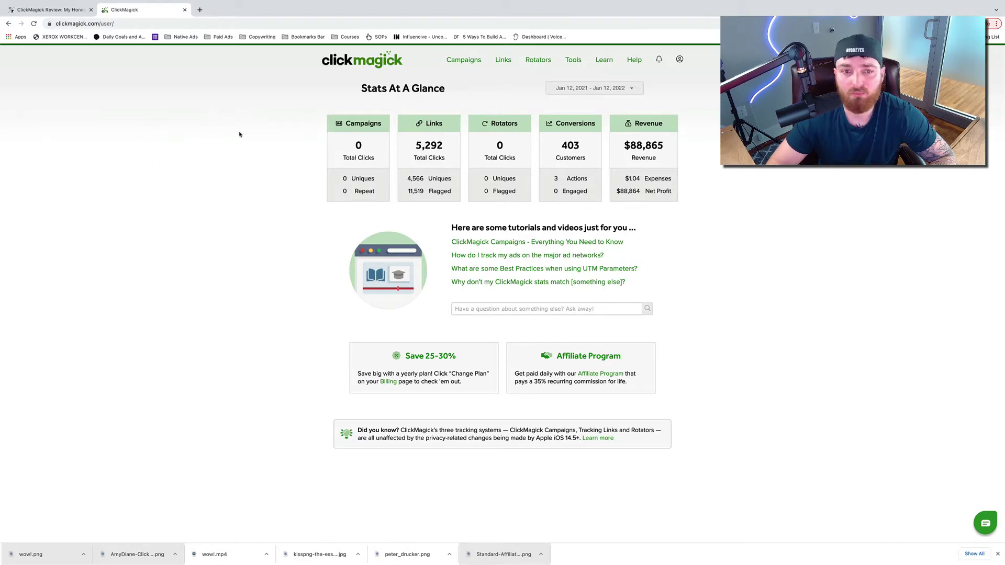
# Glance at the ClickMagick review article, then return to the ClickMagick dashboard
pyautogui.click(42, 10)
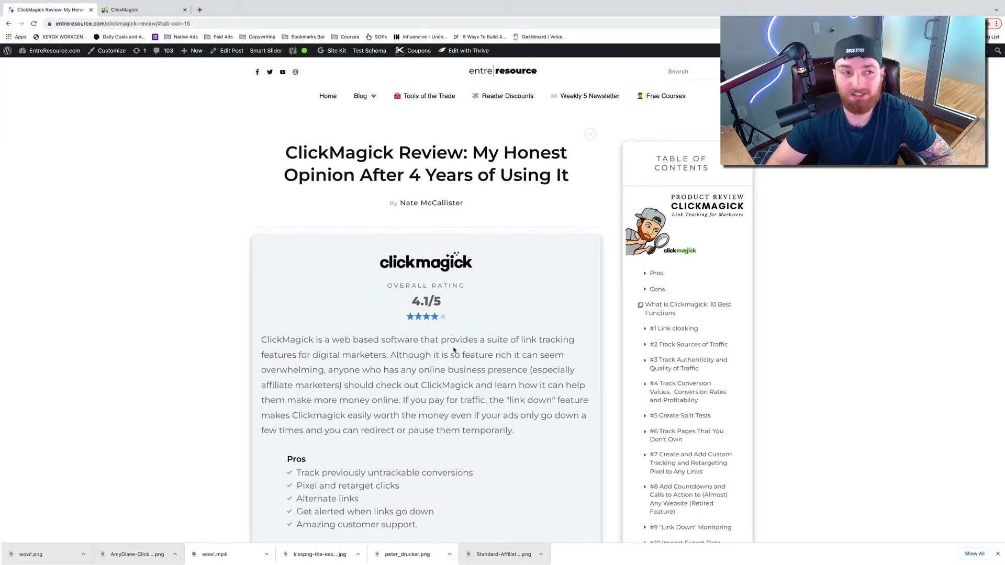
pyautogui.click(150, 11)
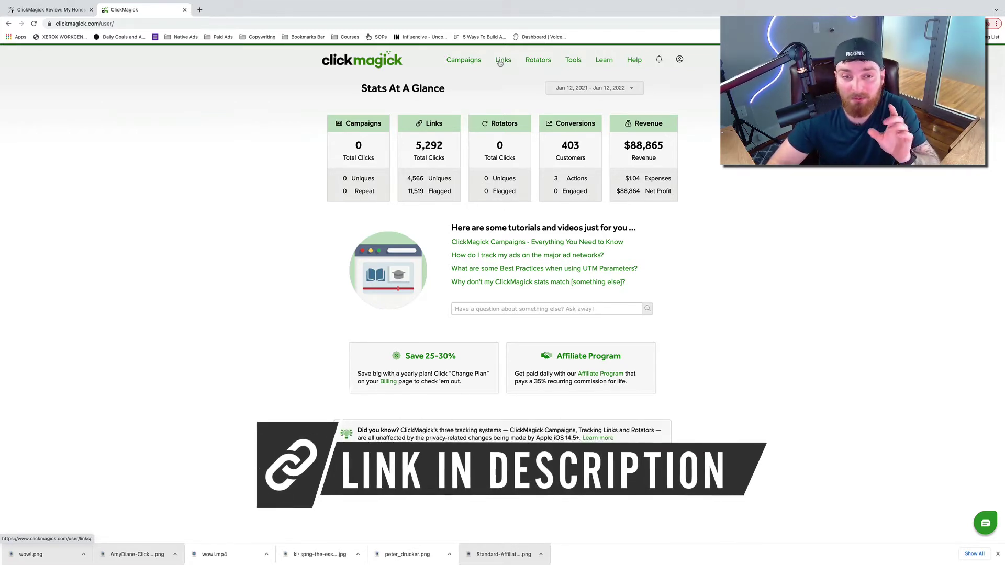
# Open the [Aff Link] Bench link's settings and highlight its tracking link and primary URL
pyautogui.click(502, 60)
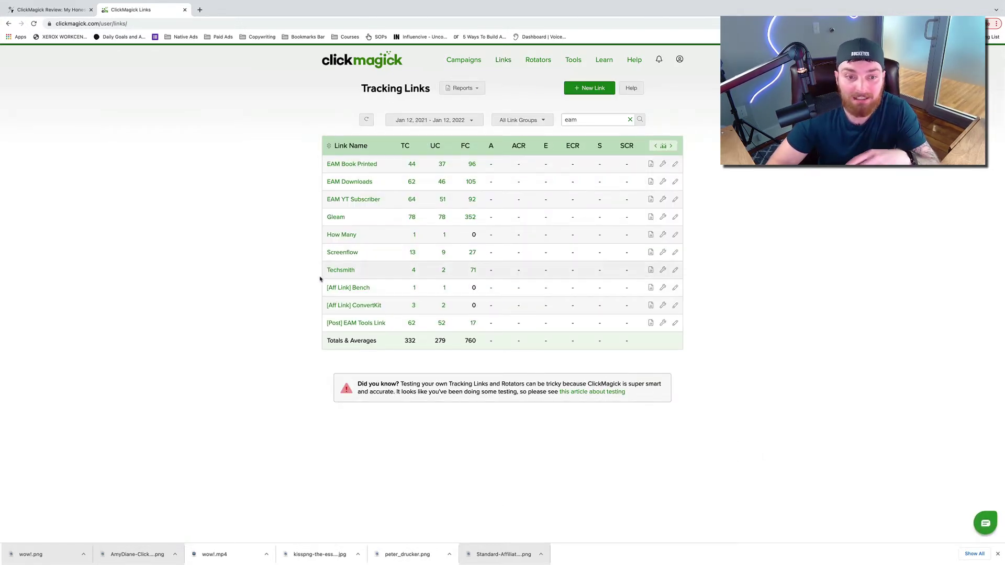
pyautogui.click(368, 289)
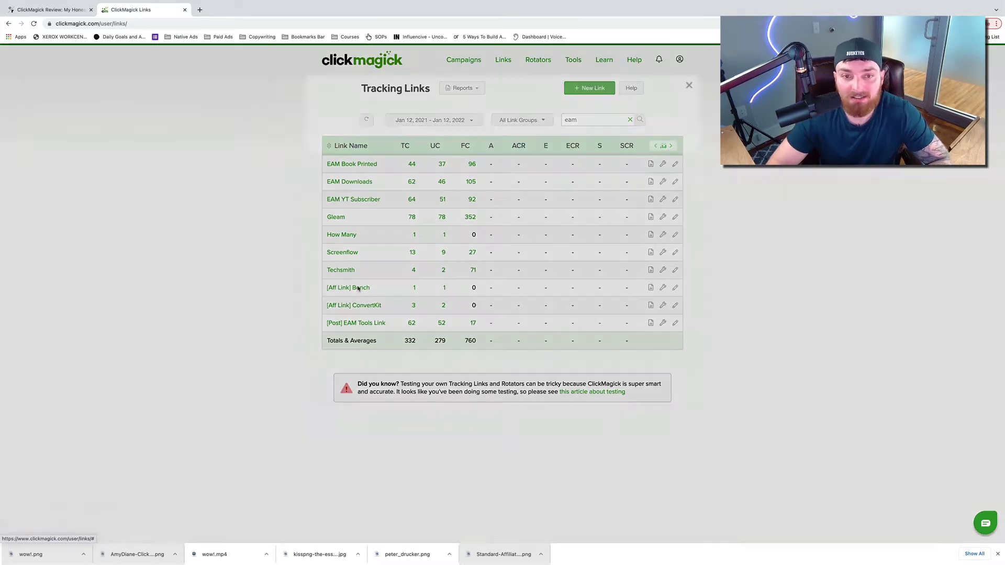
pyautogui.tripleClick(505, 115)
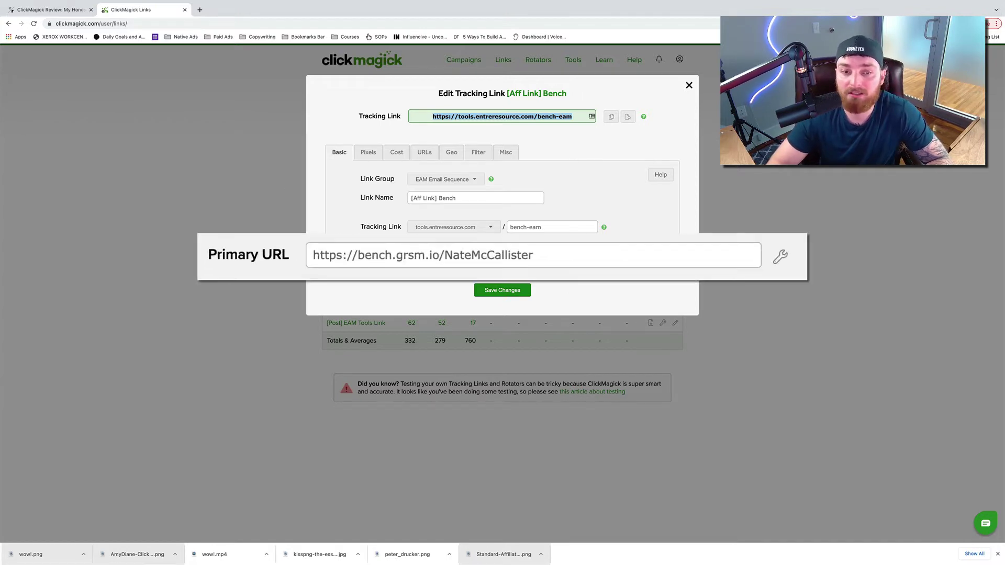
pyautogui.tripleClick(432, 256)
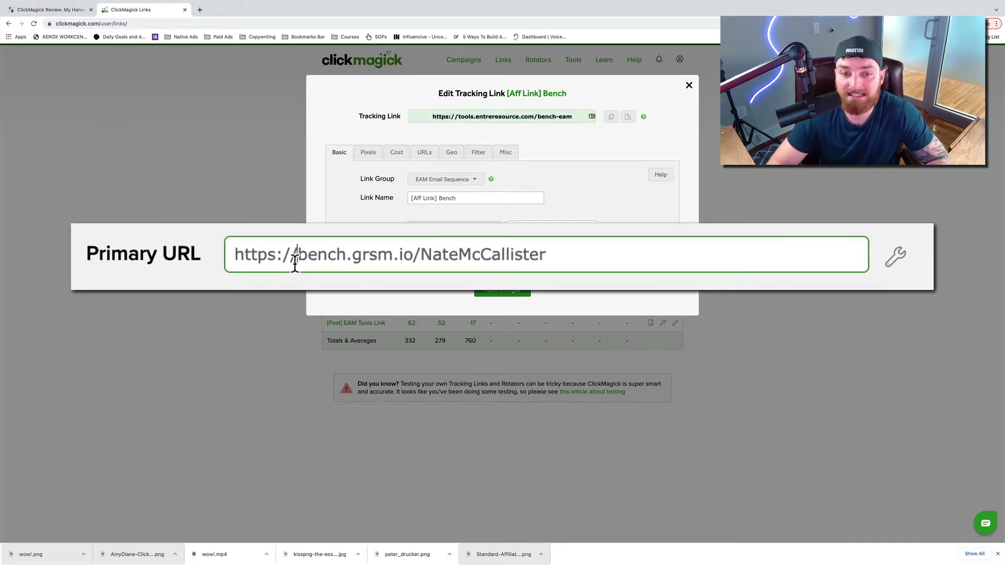
pyautogui.click(426, 297)
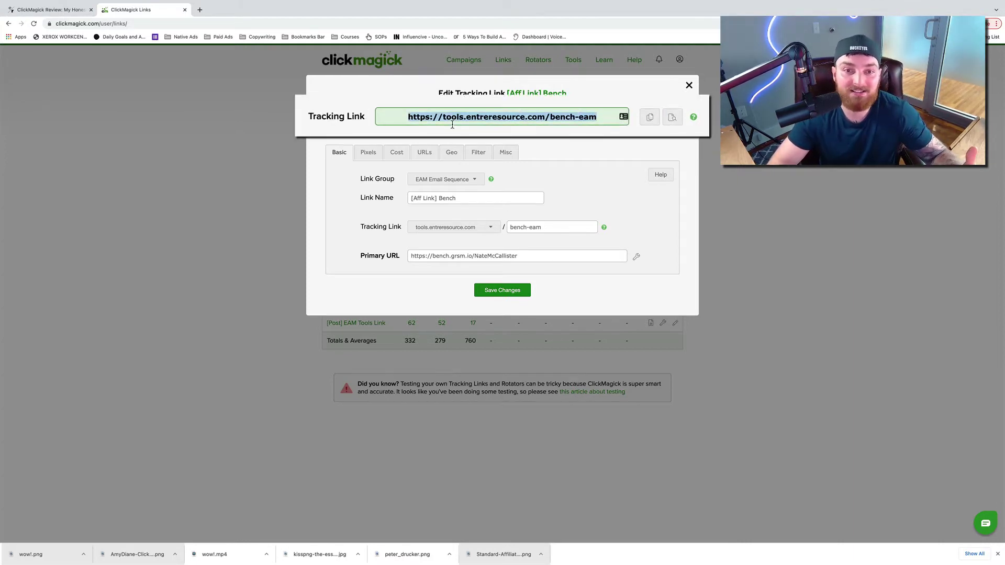
pyautogui.click(491, 228)
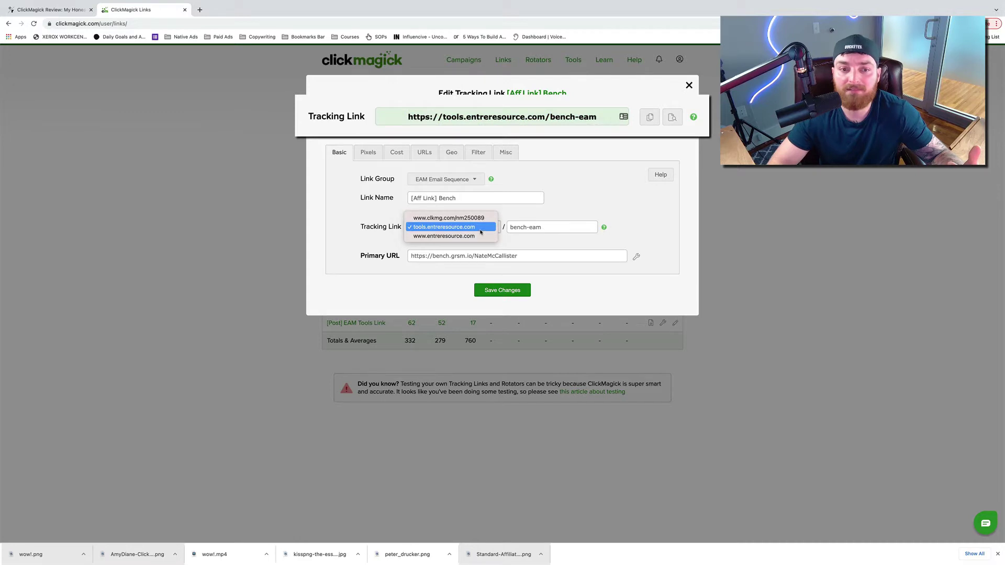
pyautogui.click(468, 237)
pyautogui.click(469, 228)
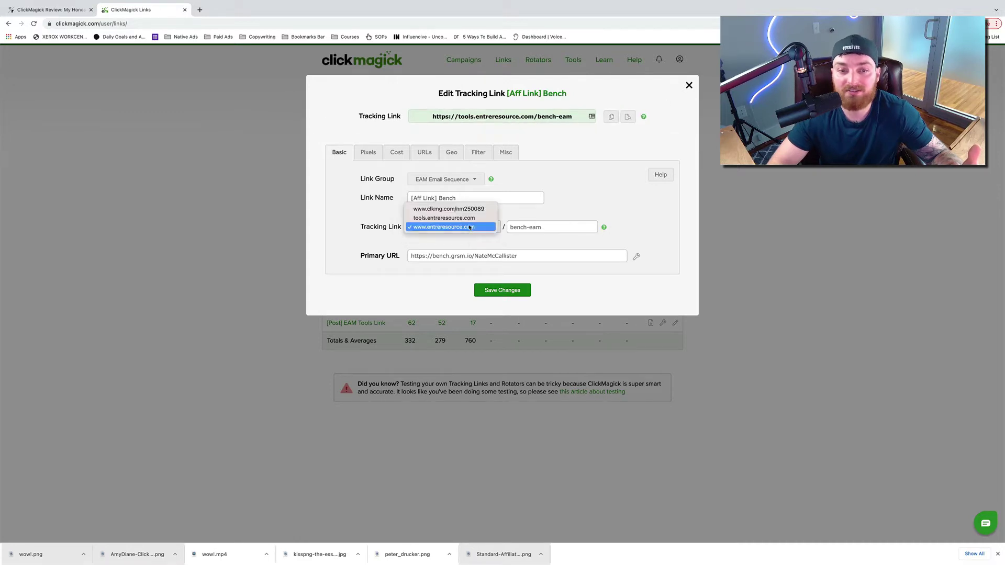
pyautogui.click(471, 219)
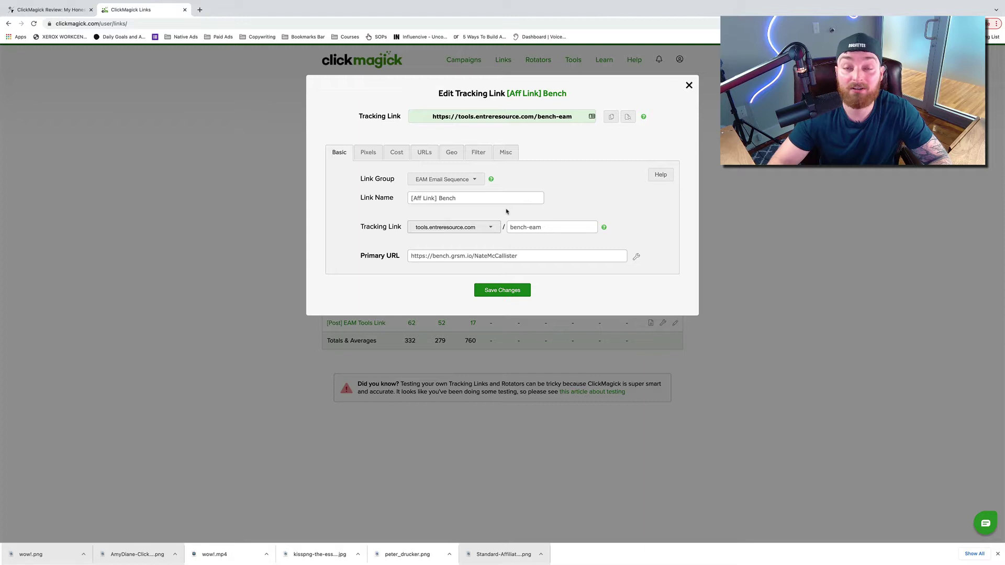
pyautogui.doubleClick(545, 226)
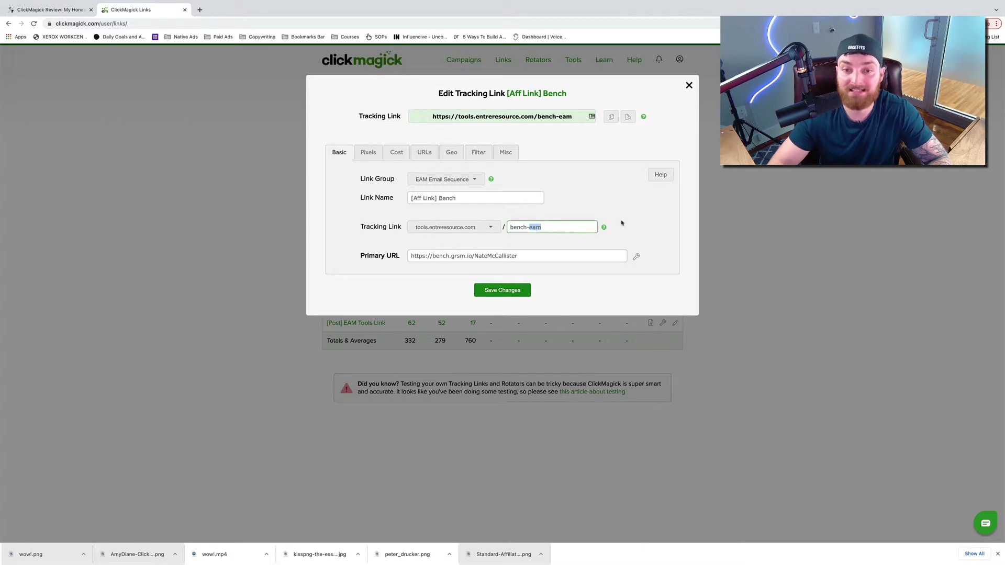
pyautogui.click(637, 220)
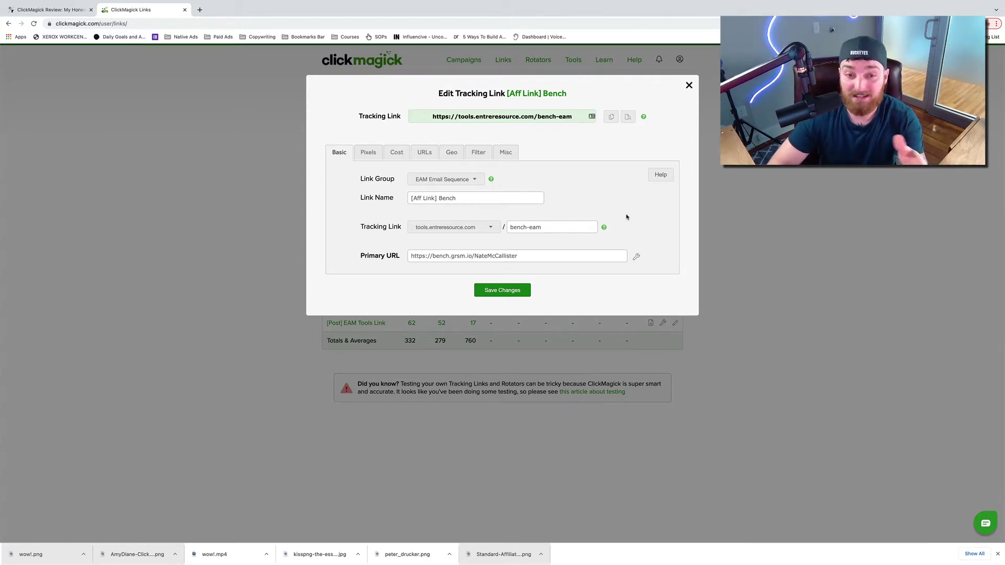
pyautogui.click(488, 228)
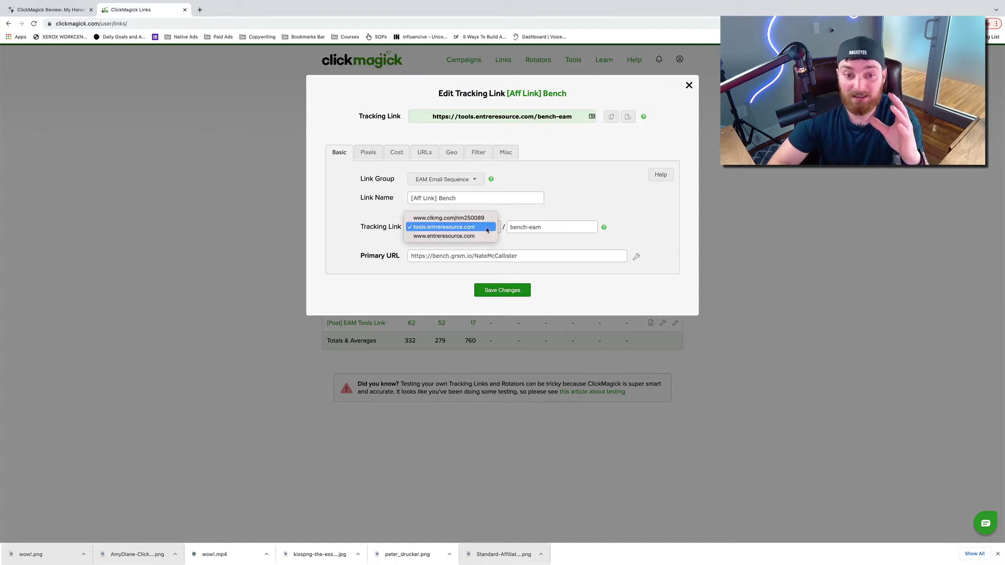
pyautogui.click(520, 222)
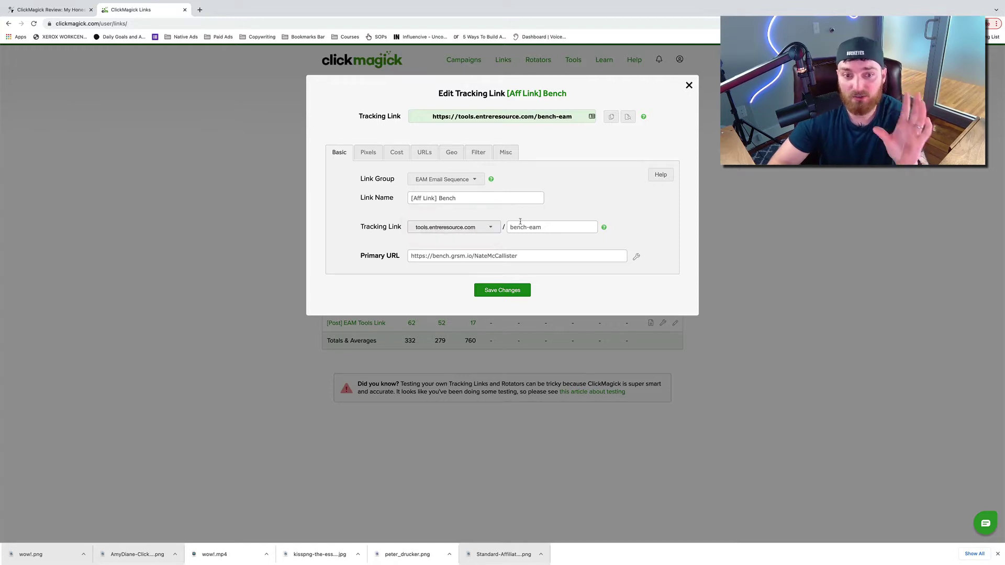
pyautogui.click(611, 116)
# Load the copied Bench tracking link in a new Chrome tab
pyautogui.click(199, 9)
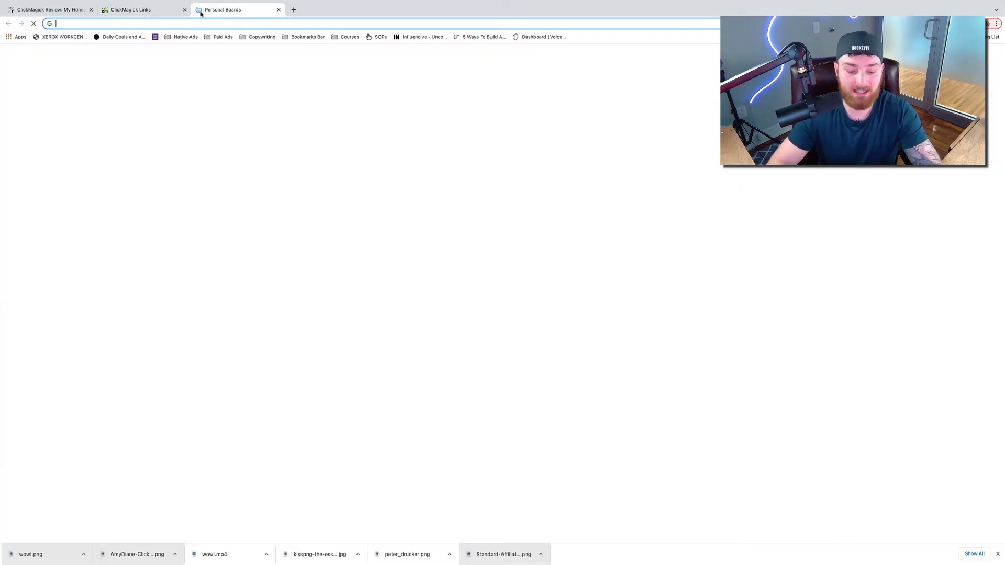
pyautogui.hotkey('ctrl', 'v')
pyautogui.press('Return')
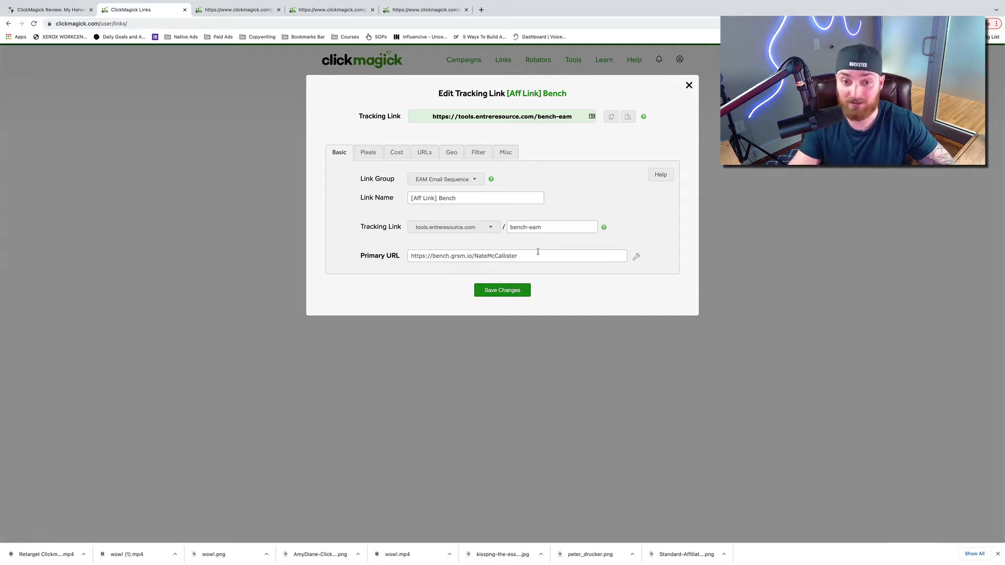
# Select the entire Bench primary URL in its field
pyautogui.click(538, 252)
pyautogui.press('super+a')
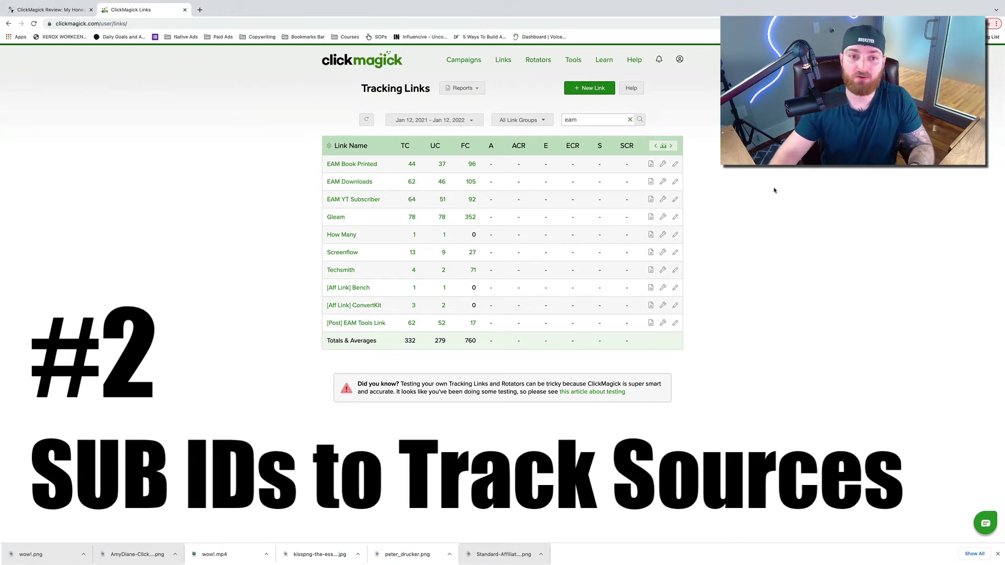
# Load EAM Book Printed's tracking link with /googleads appended in a new tab, then return to ClickMagick
pyautogui.click(663, 164)
pyautogui.click(623, 165)
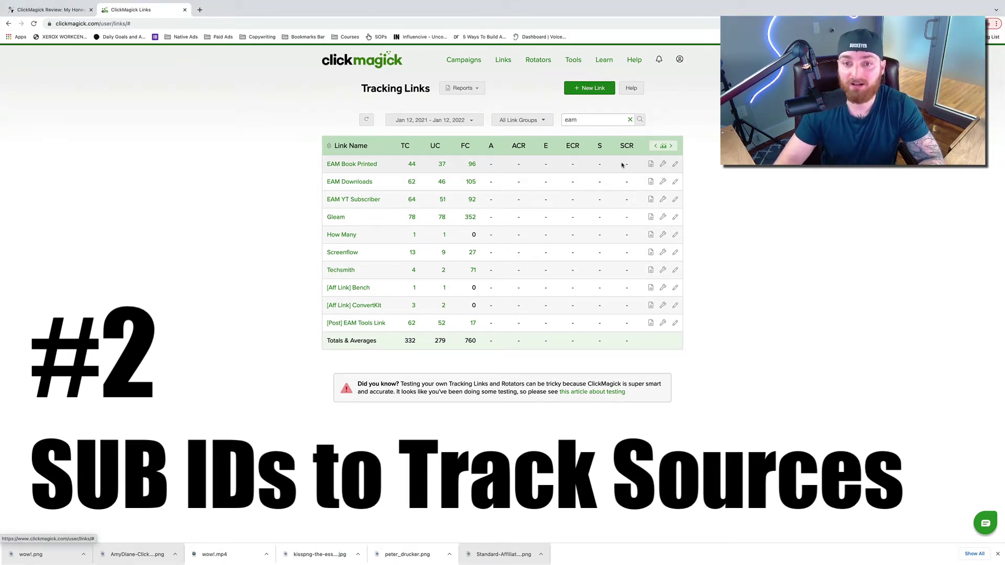
pyautogui.click(199, 9)
pyautogui.click(205, 24)
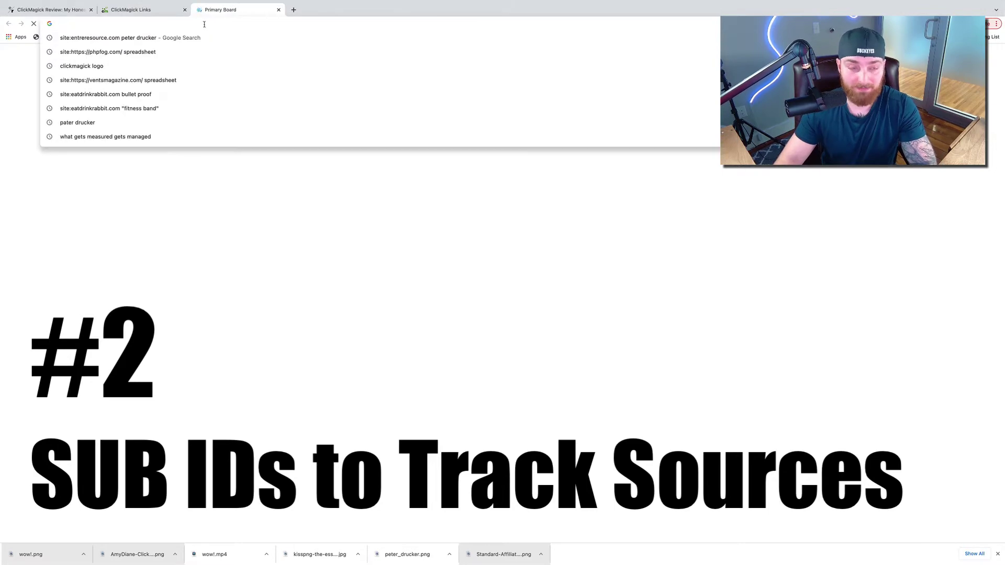
pyautogui.press('super+v')
pyautogui.write('/')
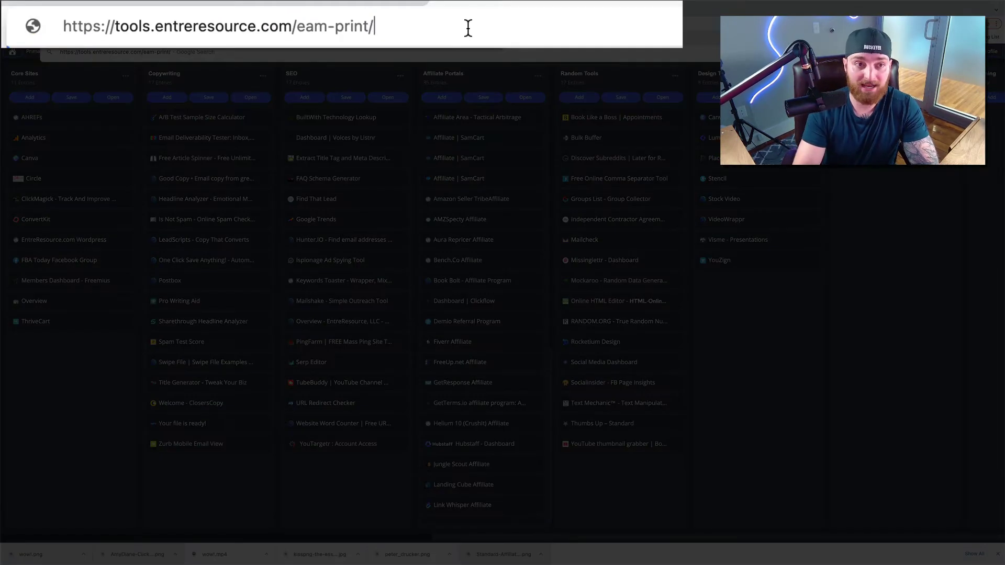
pyautogui.write('googlea')
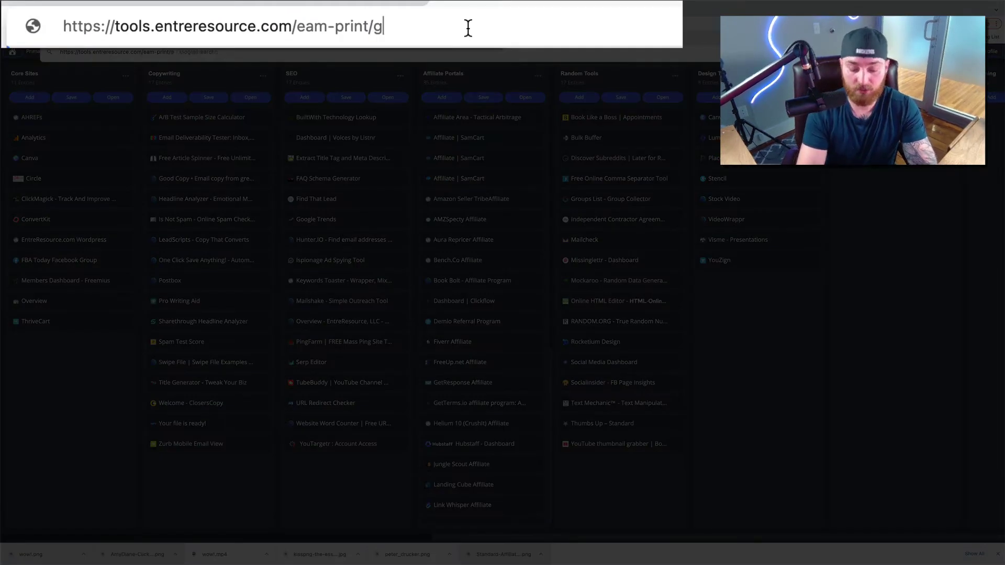
pyautogui.write('ds')
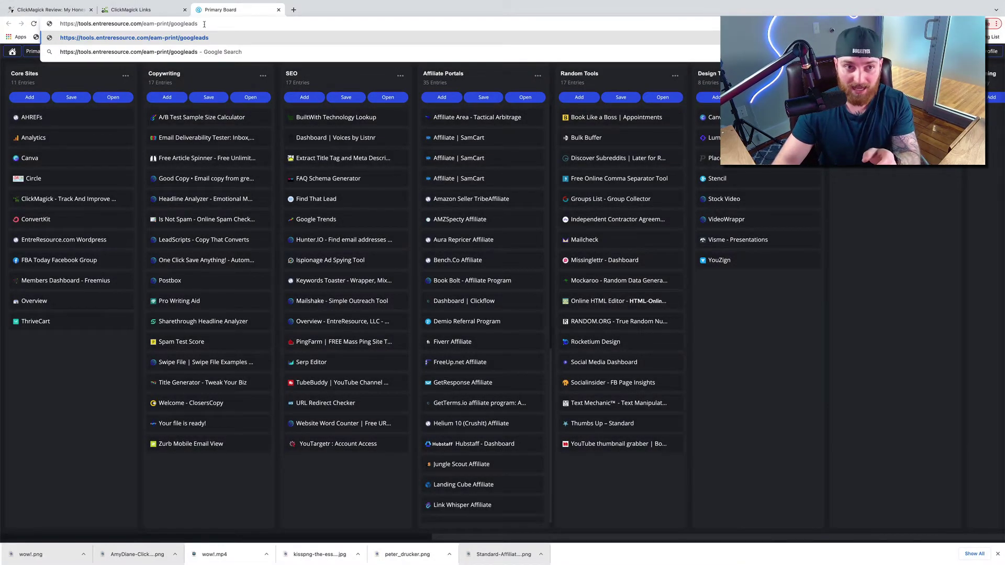
pyautogui.click(146, 9)
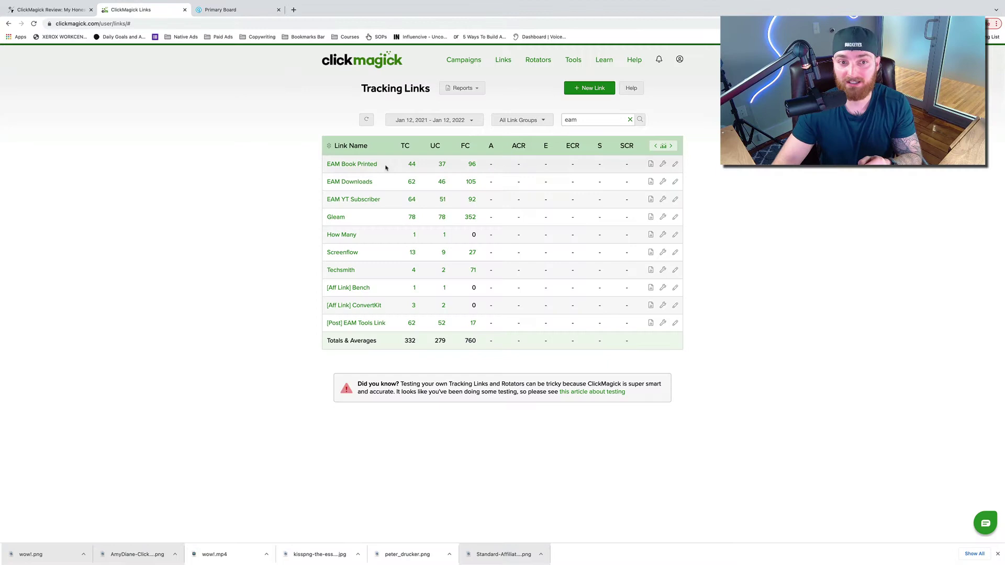
# View EAM Book Printed's Sub-ID Stats and highlight the 36 clicks from snippet
pyautogui.click(651, 163)
pyautogui.click(611, 190)
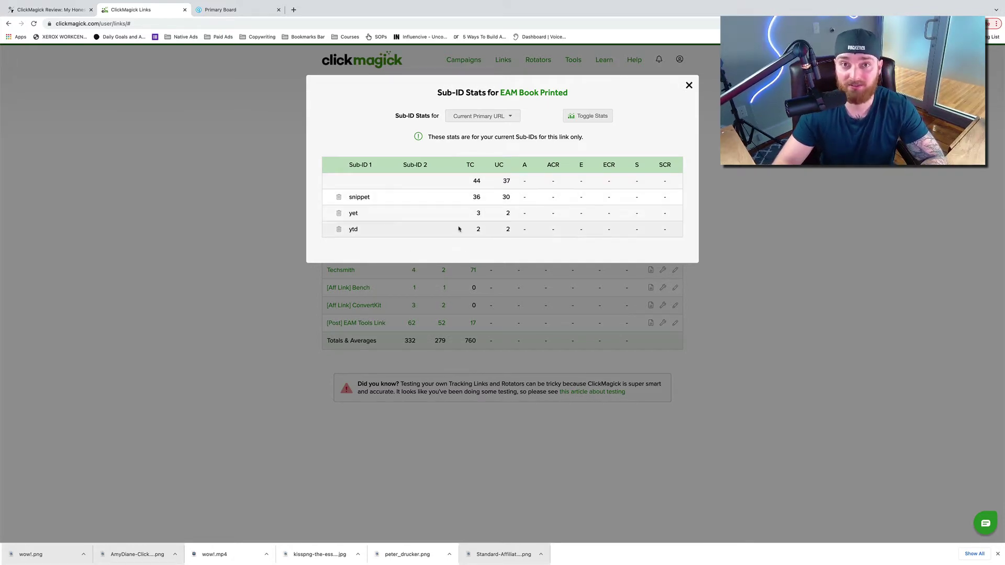
pyautogui.doubleClick(476, 197)
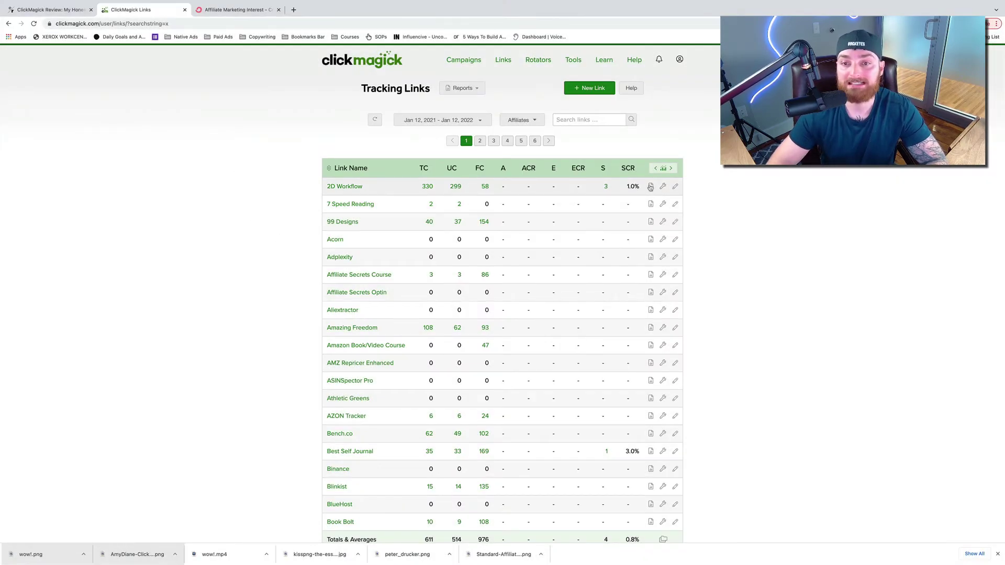
# Open 2D Workflow's Traffic Quality report and highlight the 90% unique IPs, mobile and proxy figures
pyautogui.moveTo(650, 187)
pyautogui.click(622, 224)
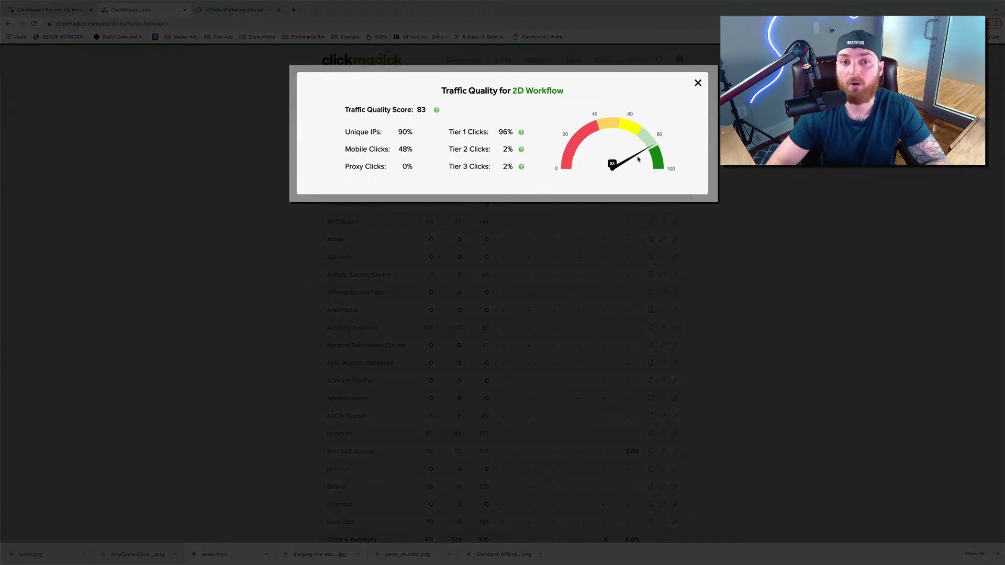
pyautogui.doubleClick(414, 133)
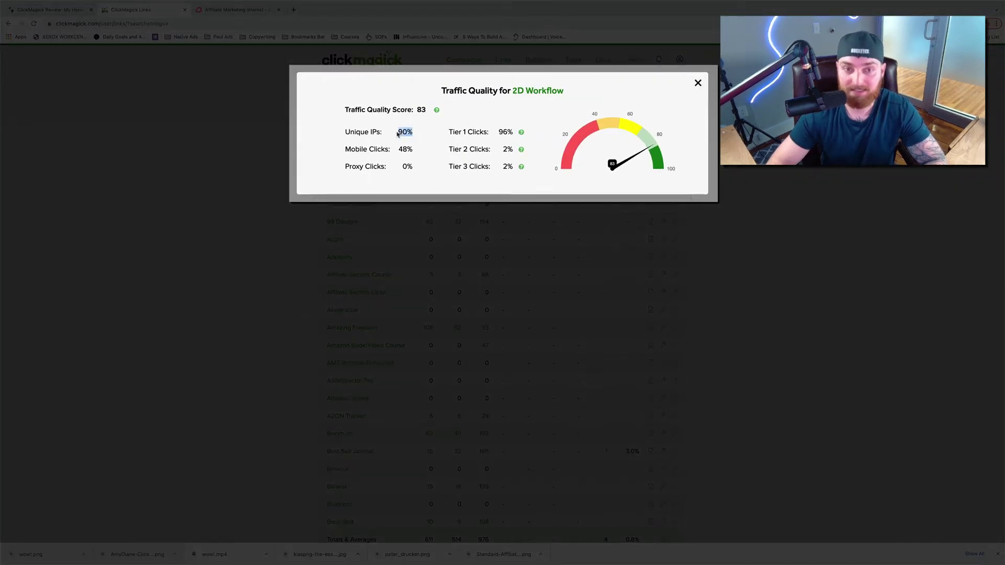
pyautogui.click(435, 152)
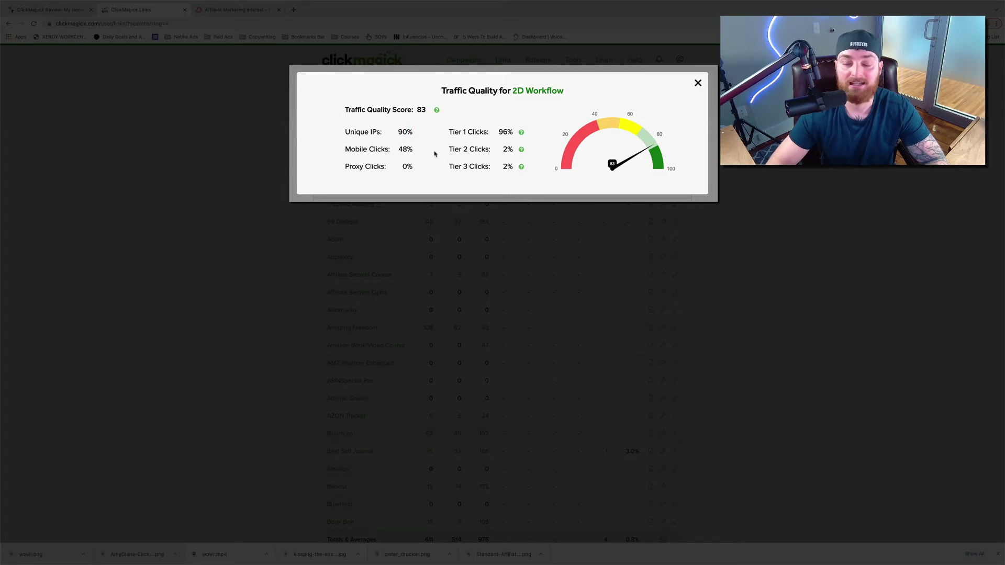
pyautogui.moveTo(418, 168); pyautogui.dragTo(405, 150)
pyautogui.click(432, 160)
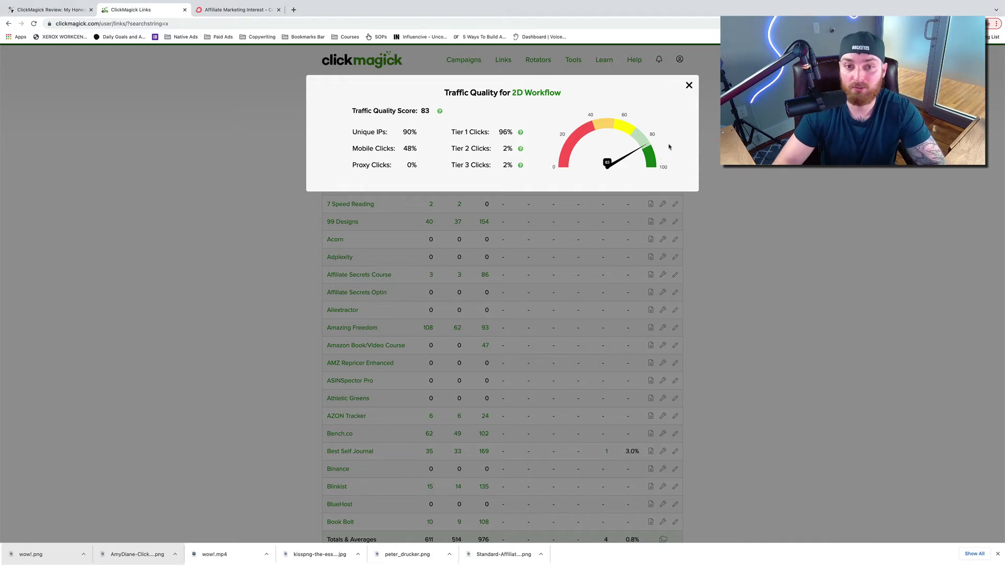
# Close the 2D Workflow Traffic Quality report
pyautogui.click(689, 85)
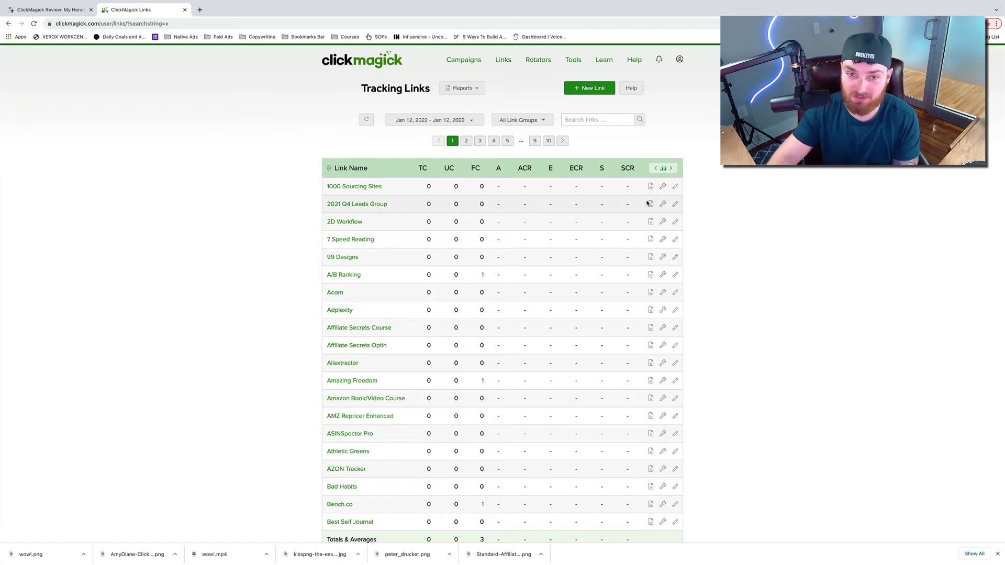
pyautogui.click(663, 187)
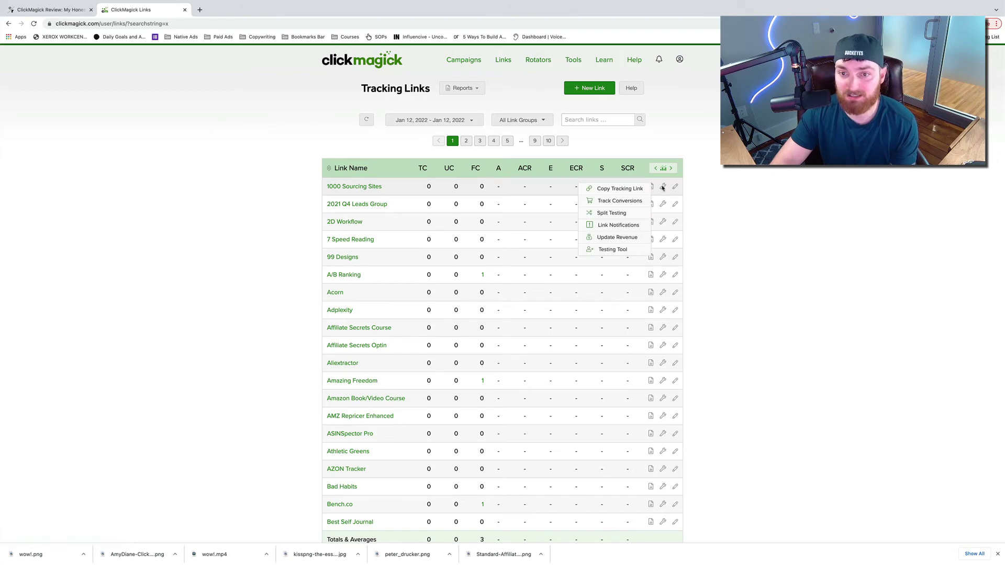
pyautogui.click(623, 213)
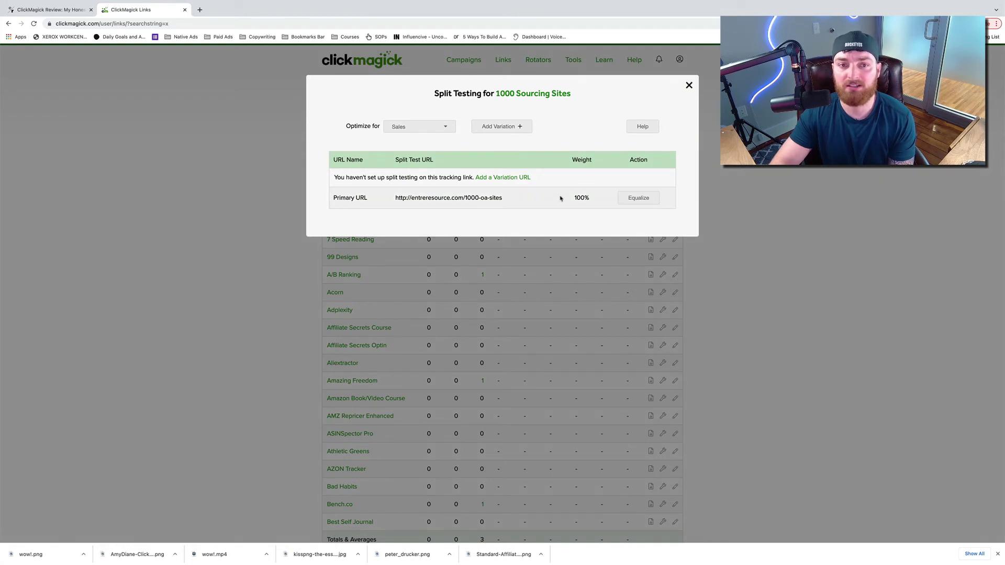
pyautogui.click(506, 128)
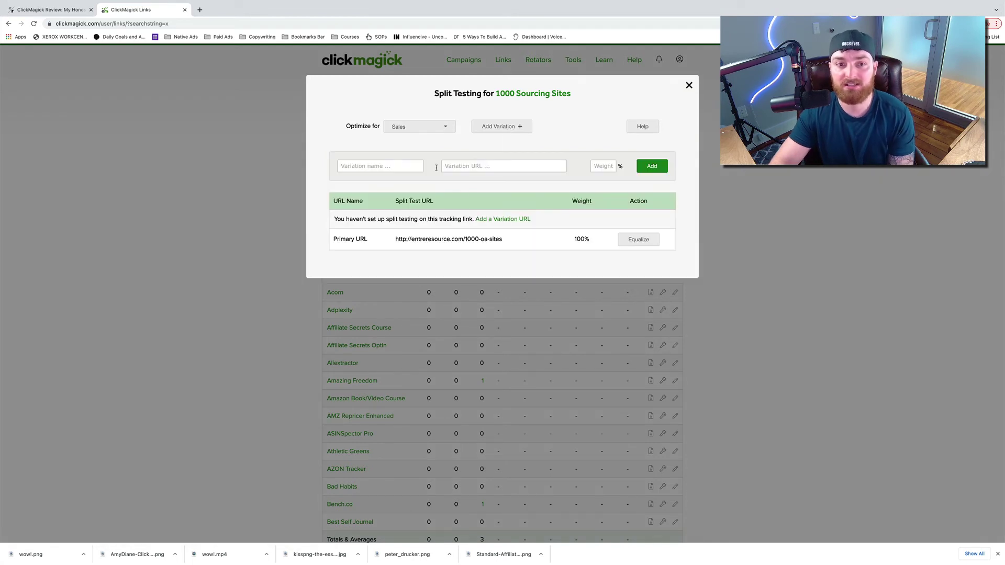
pyautogui.click(474, 167)
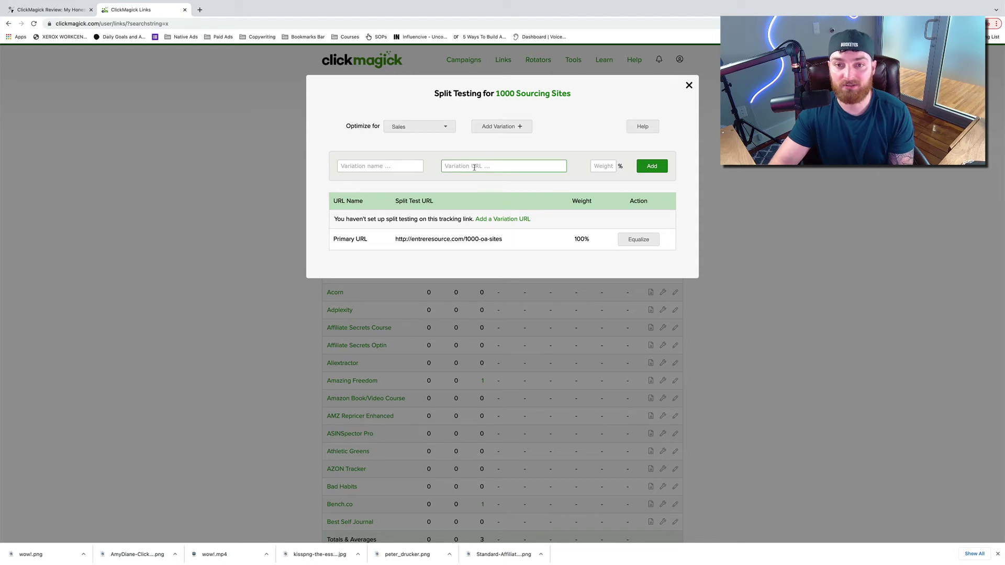
pyautogui.click(600, 166)
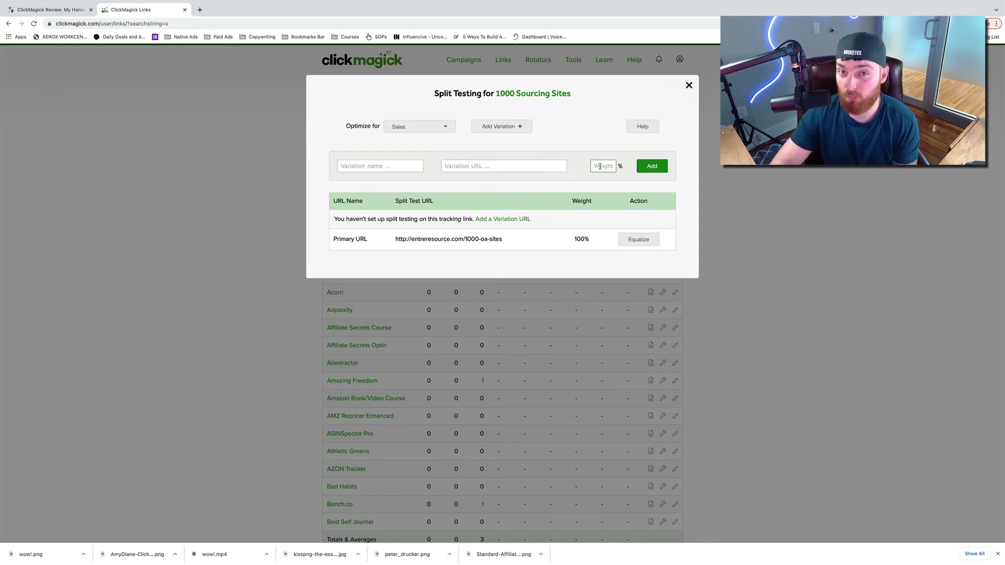
pyautogui.write('50')
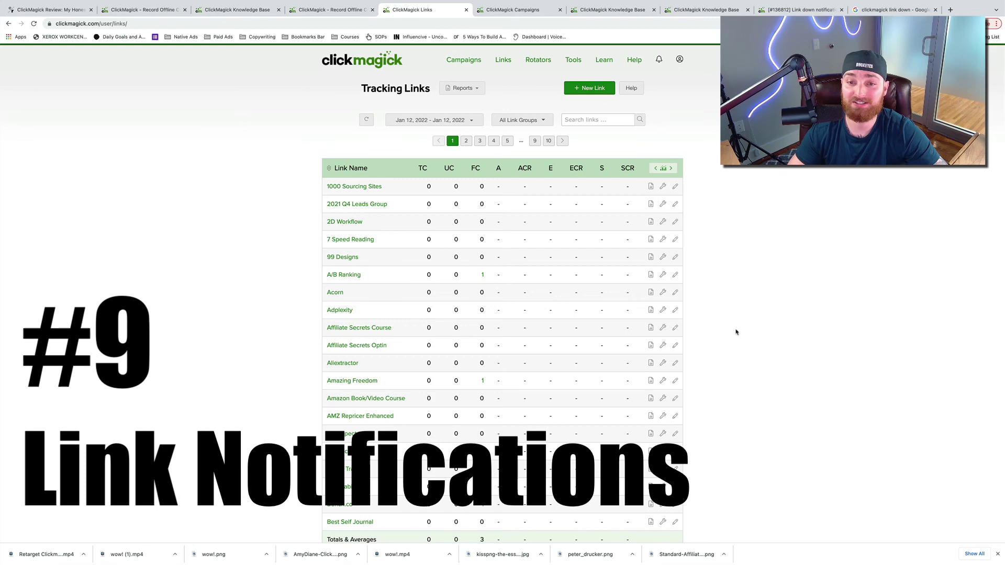
# Add an Engagement Conversion Rate below 2 after 100 clicks notification to 1000 Sourcing Sites, then delete it
pyautogui.click(663, 186)
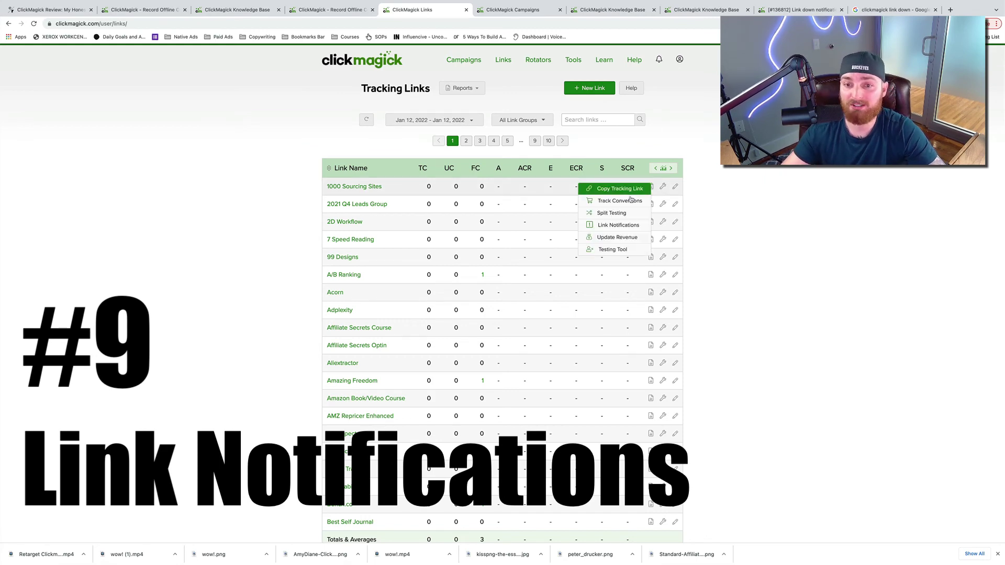
pyautogui.click(618, 225)
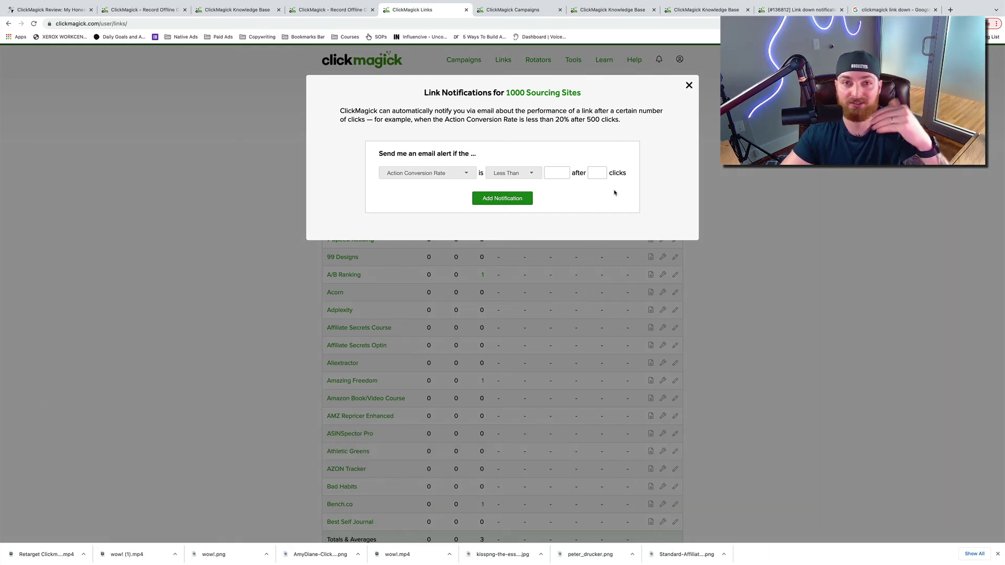
pyautogui.click(448, 173)
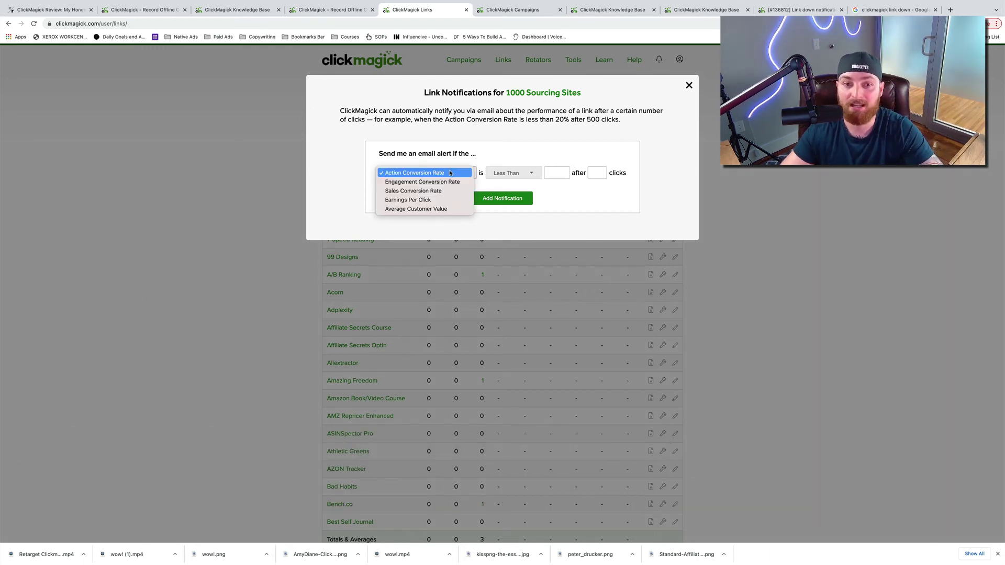
pyautogui.click(425, 183)
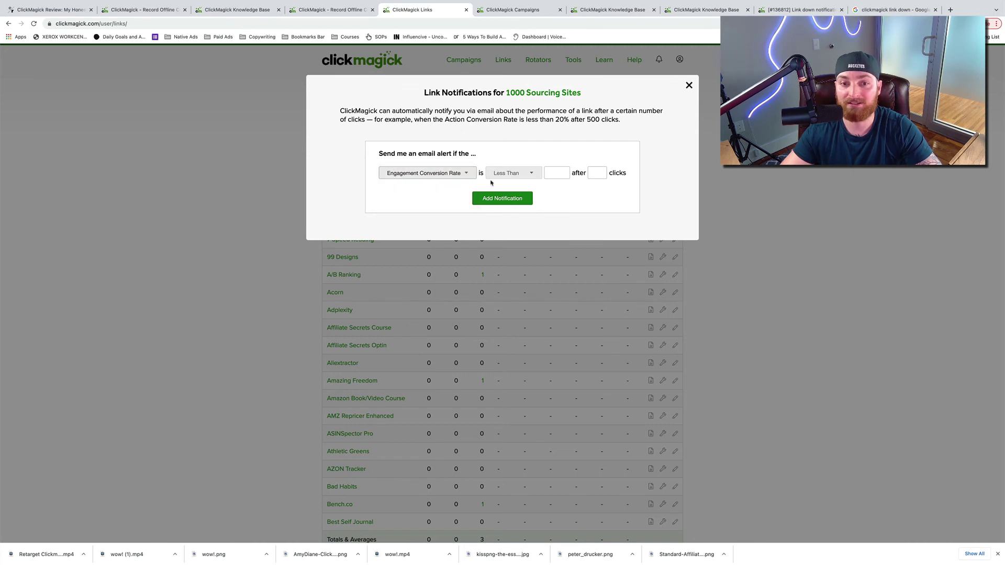
pyautogui.click(558, 171)
pyautogui.write('2')
pyautogui.click(597, 174)
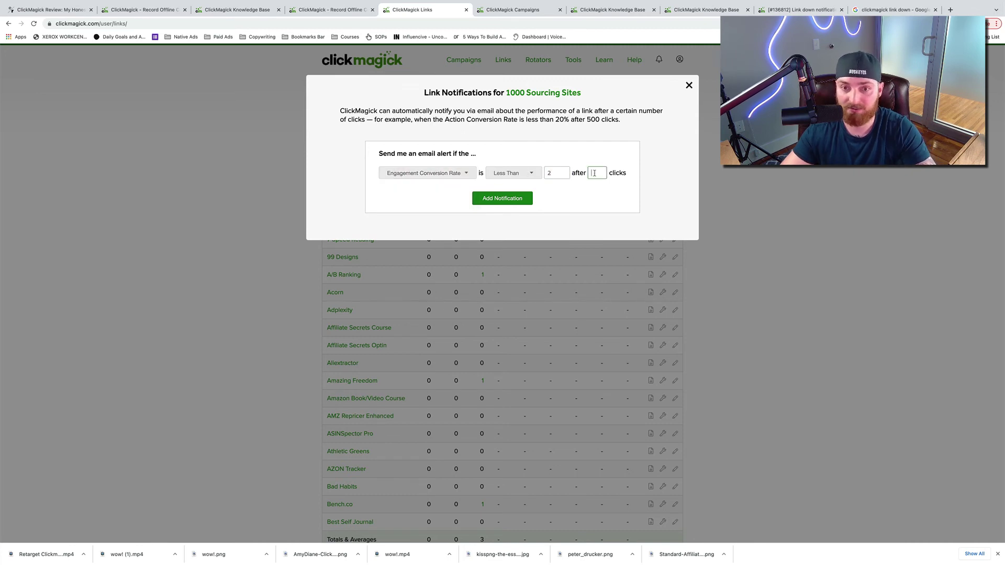
pyautogui.write('100')
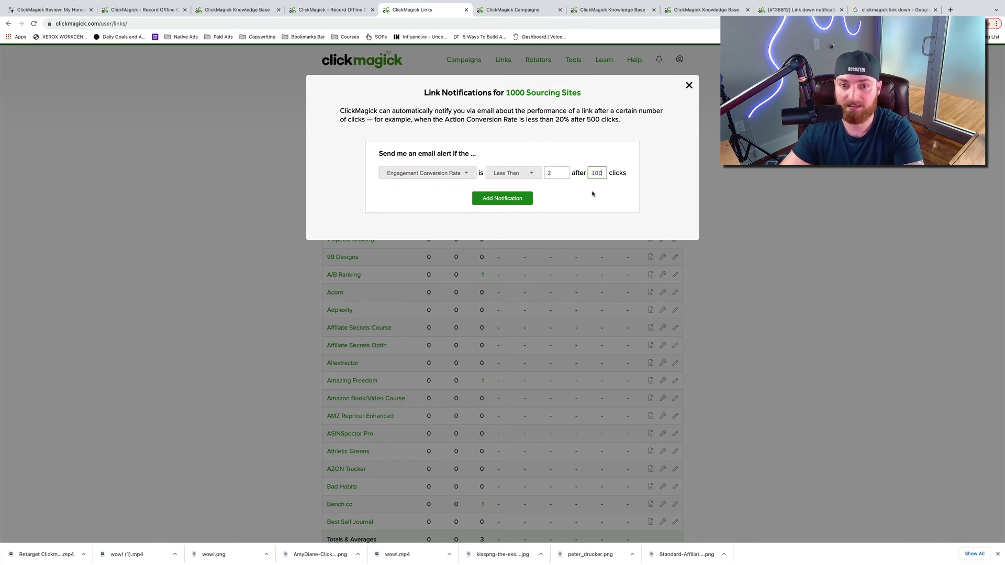
pyautogui.click(517, 199)
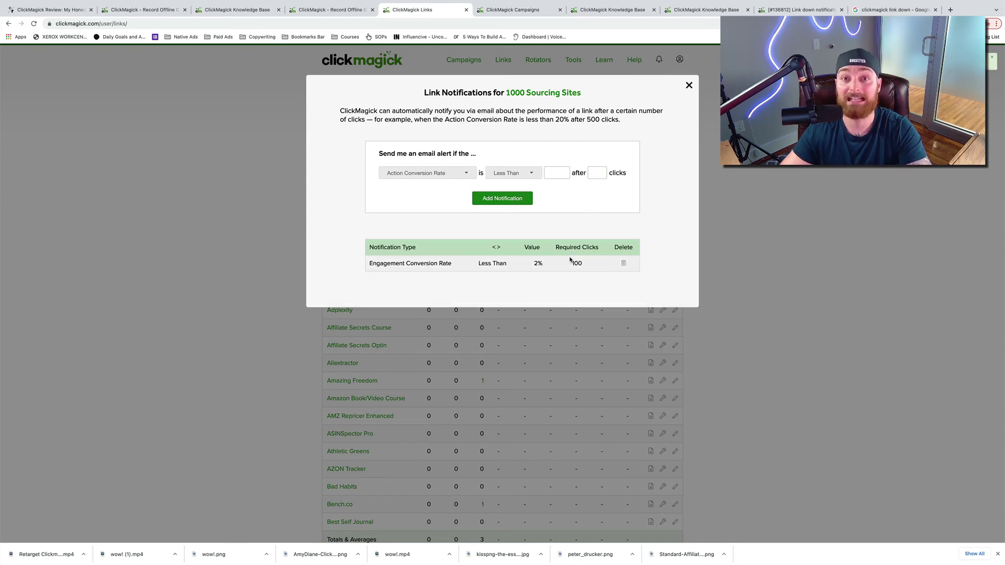
pyautogui.click(624, 265)
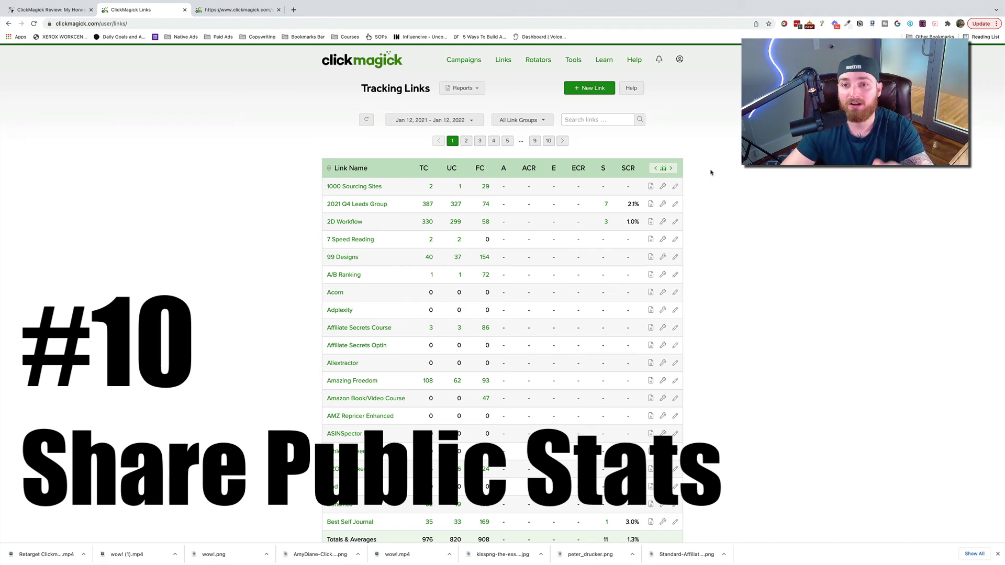
# Open the 2021 Q4 Leads Group public stats page and load its share link in a new tab
pyautogui.click(652, 205)
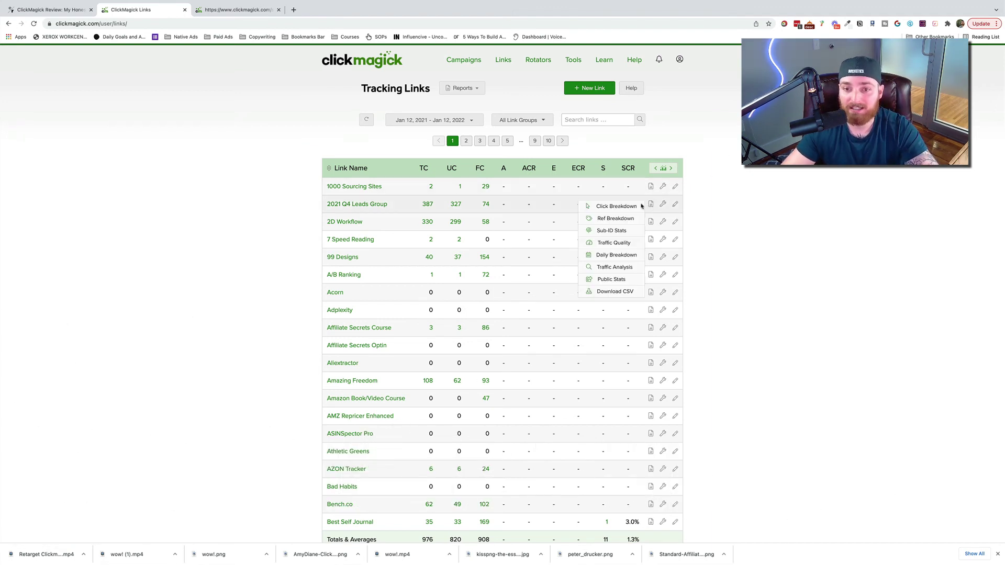
pyautogui.click(612, 279)
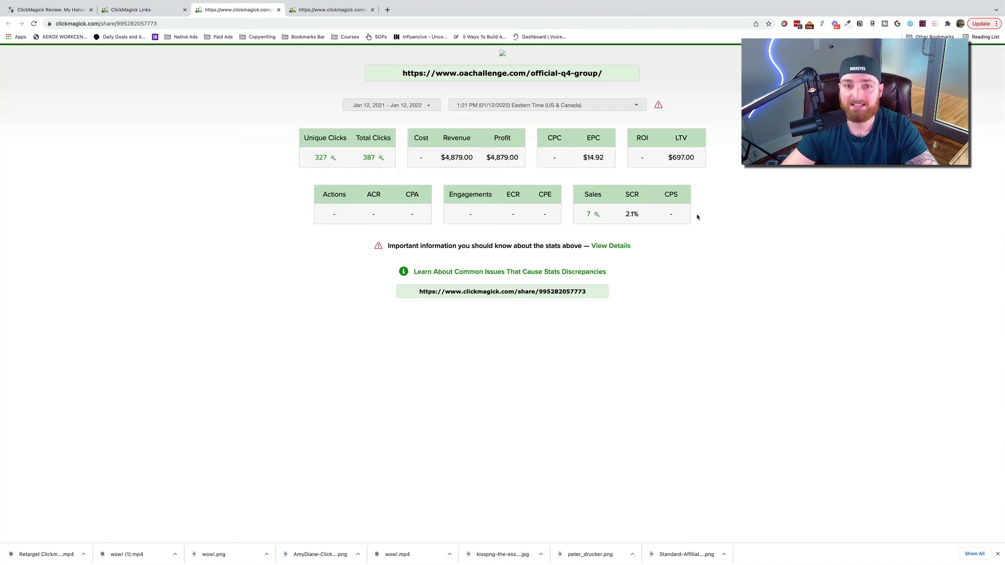
pyautogui.click(556, 291)
pyautogui.hotkey('ctrl', 'c')
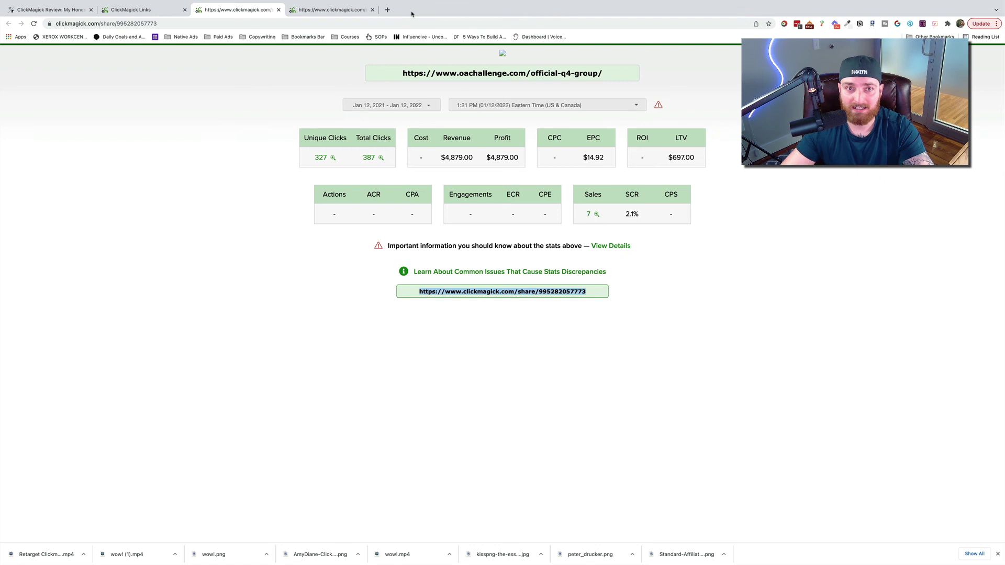
pyautogui.click(387, 10)
pyautogui.hotkey('ctrl', 'v')
pyautogui.press('Return')
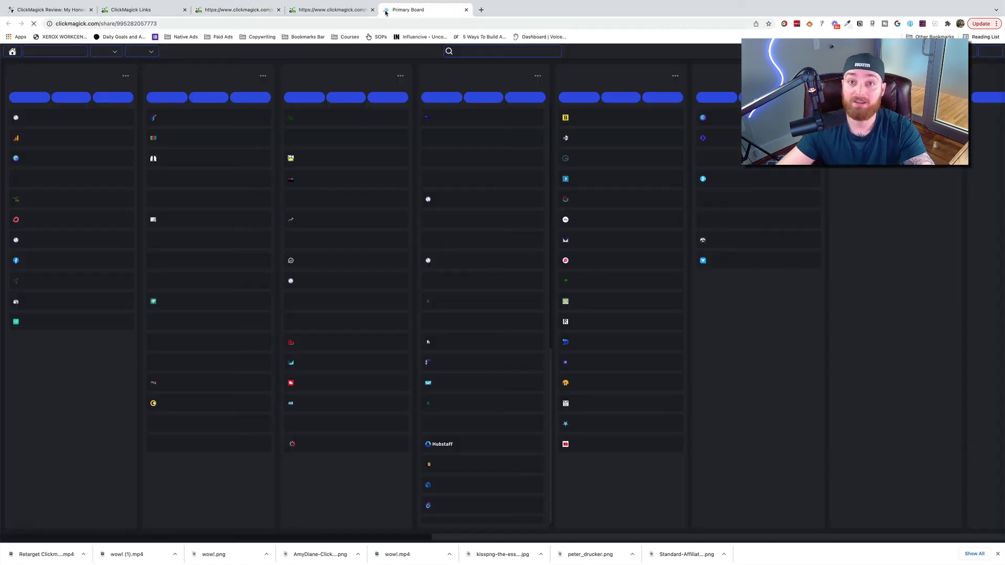